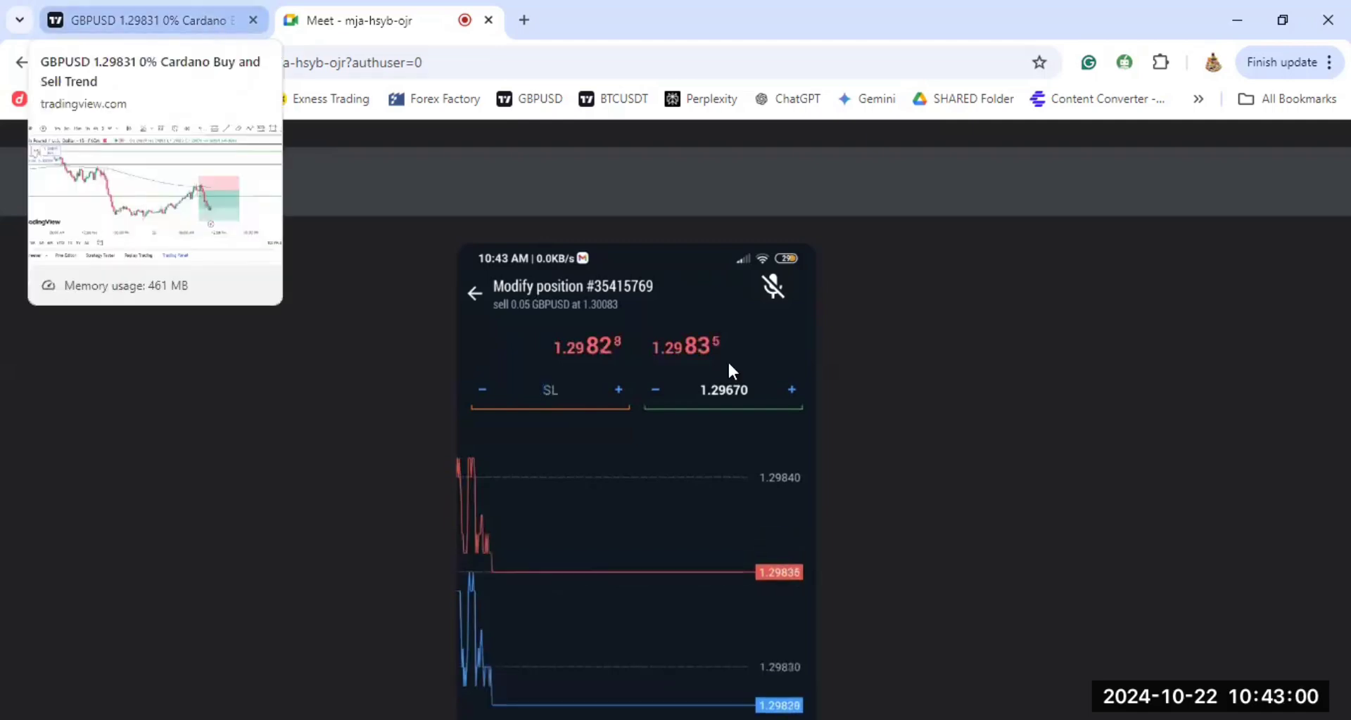
Step: Review the TradingView GBPUSD 15-minute short drawing, then return to the shared phone screen
{"action": "key", "text": "ctrl+1"}
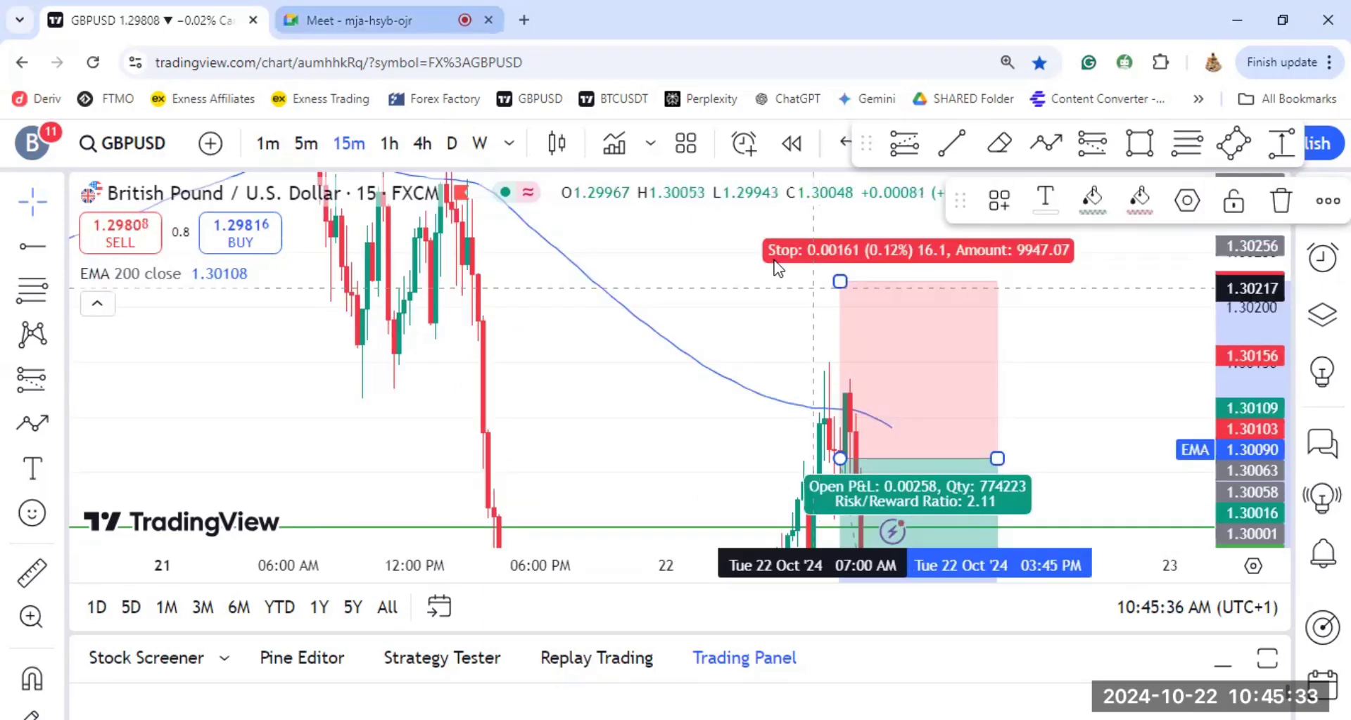
{"action": "key", "text": "ctrl+Tab"}
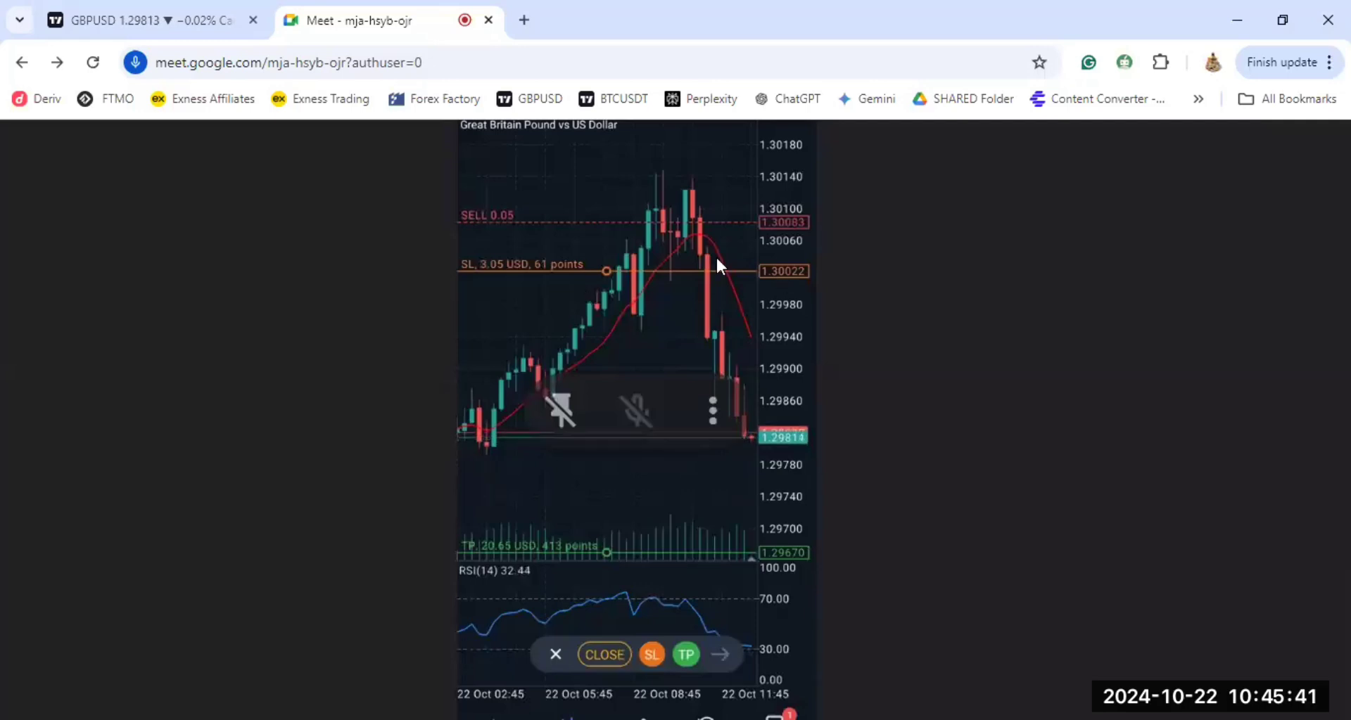
Step: Raise the phone sell's stop loss line from 1.30022 to 1.30220
{"action": "scroll", "coordinate": [754, 326], "scroll_direction": "down", "scroll_amount": 3}
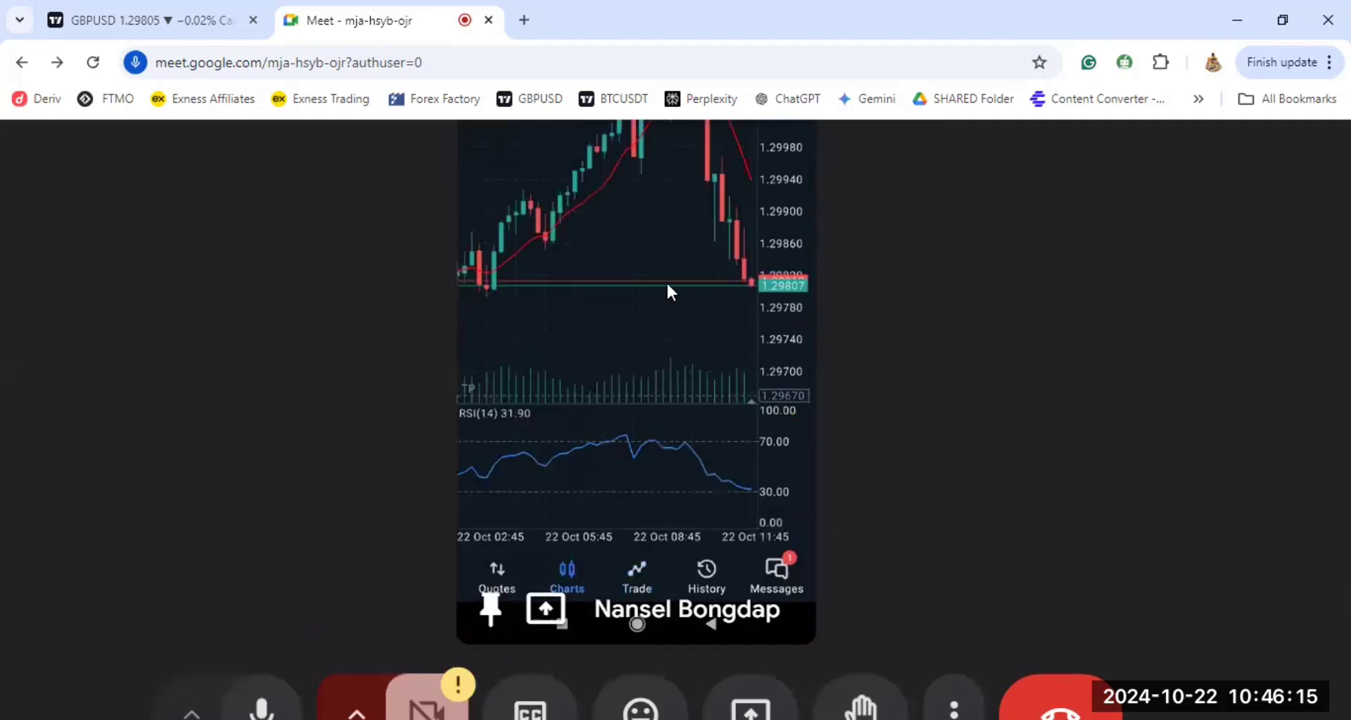
{"action": "scroll", "coordinate": [702, 285], "scroll_direction": "up", "scroll_amount": 5}
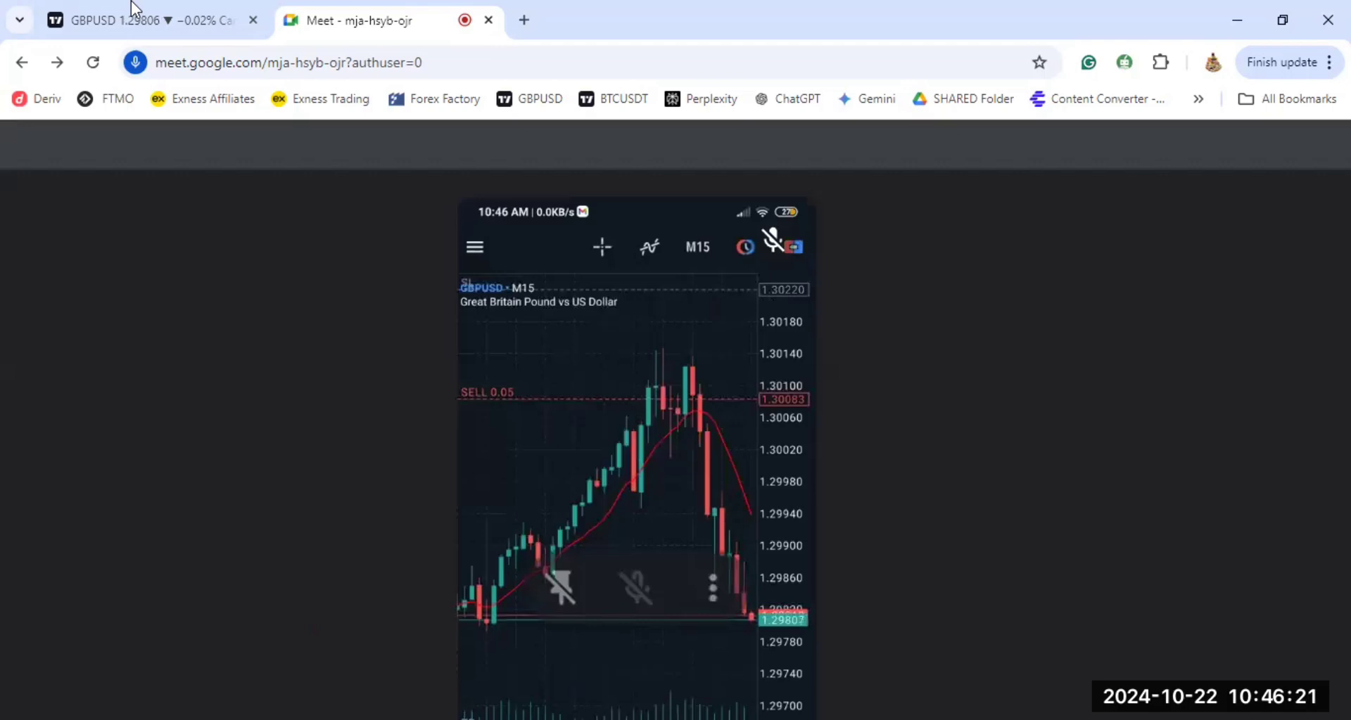
Step: Auto-scale TradingView and lower the short's target to about 1.29675, giving 2.41 risk/reward
{"action": "key", "text": "ctrl+Page_Up"}
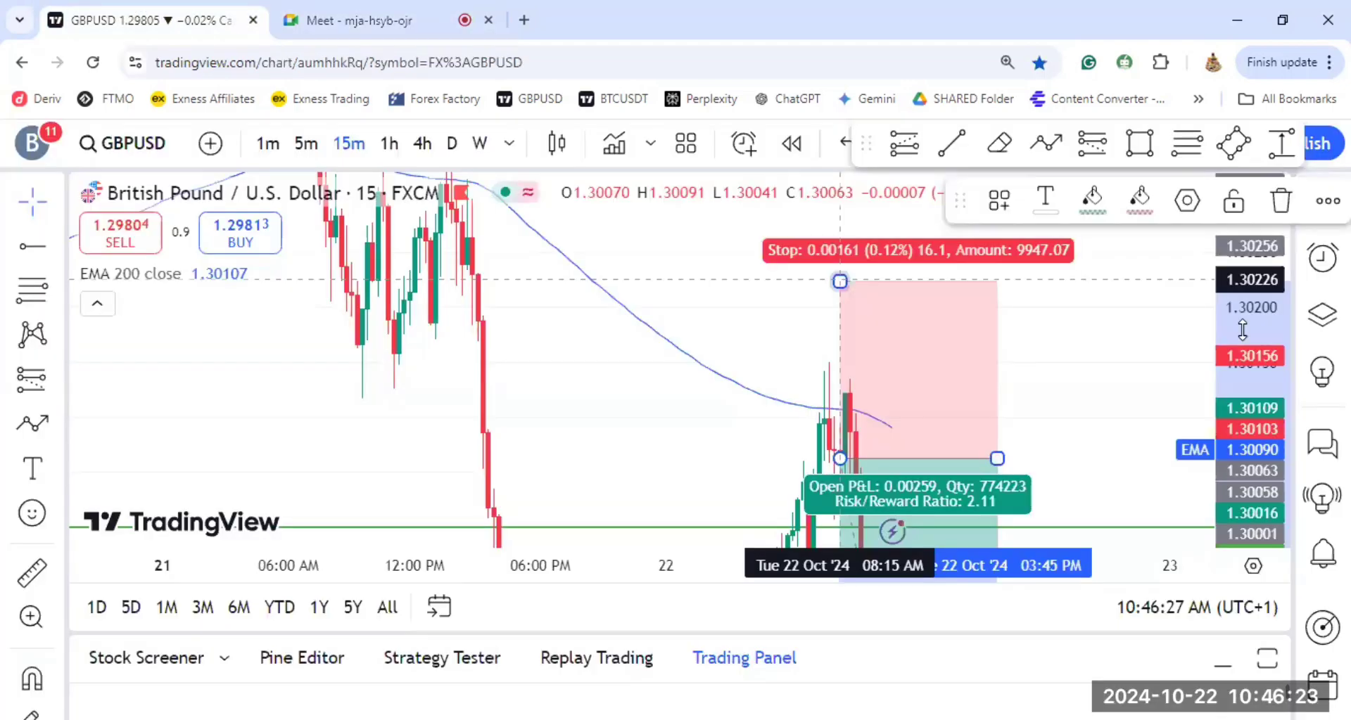
{"action": "left_click", "coordinate": [1236, 535]}
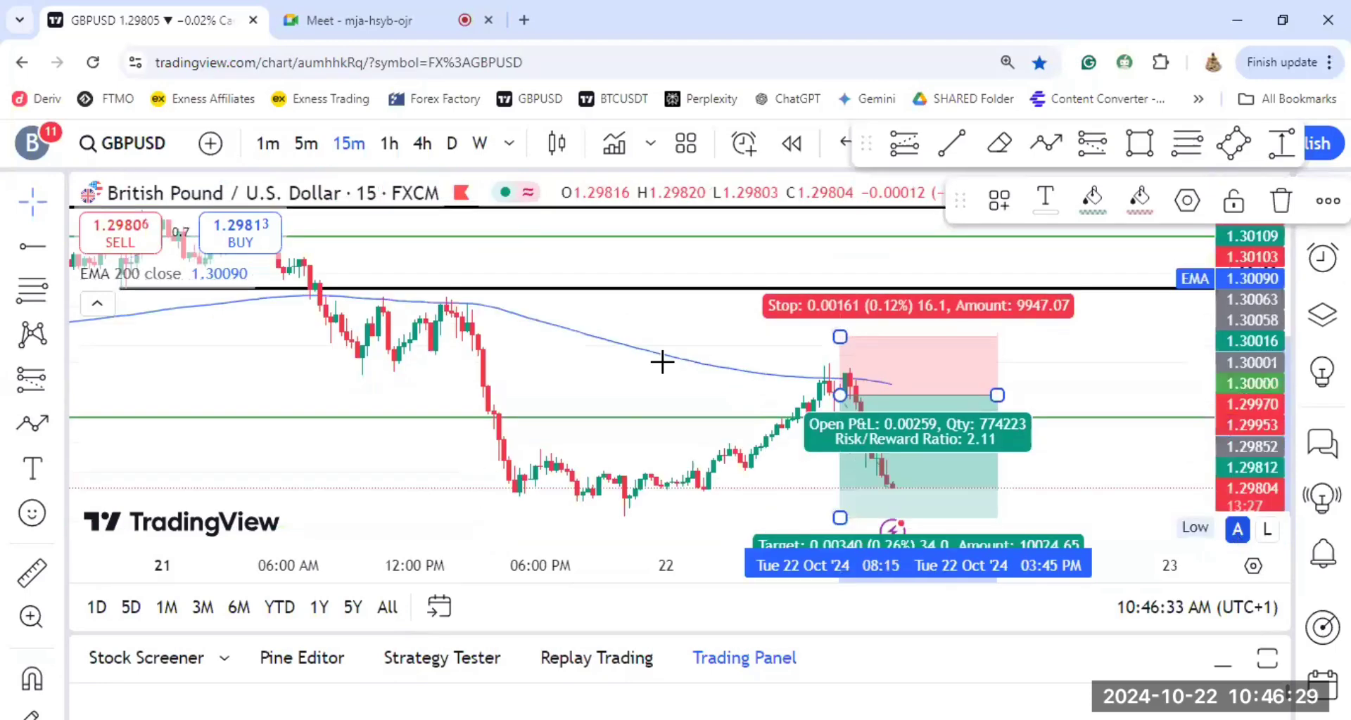
{"action": "left_click", "coordinate": [661, 362]}
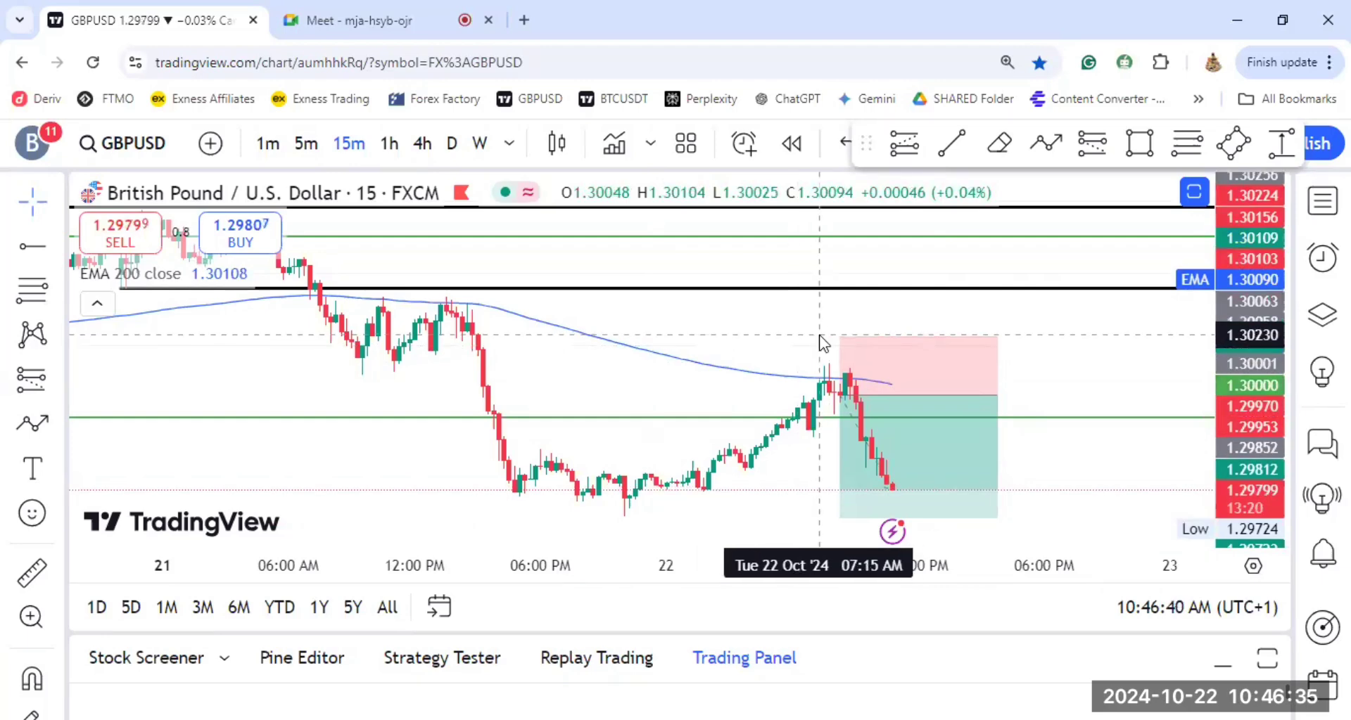
{"action": "left_click", "coordinate": [355, 20]}
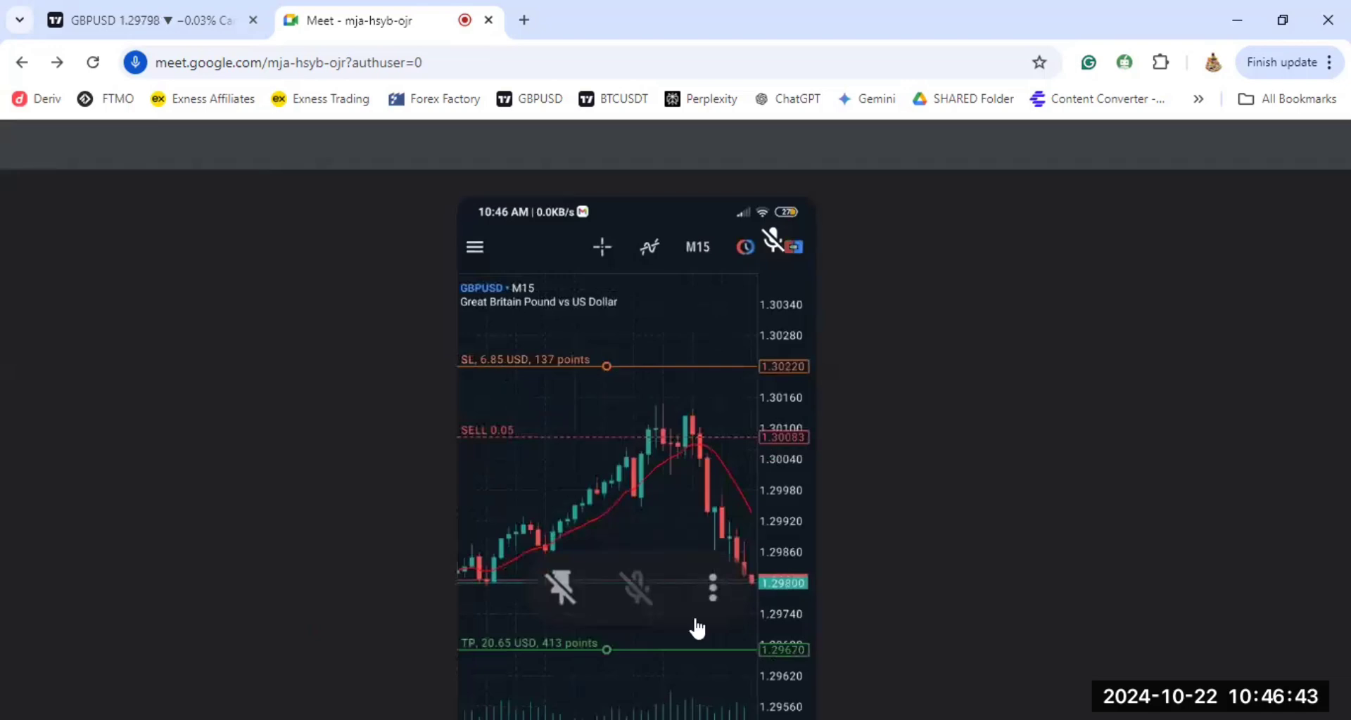
{"action": "left_click", "coordinate": [196, 1]}
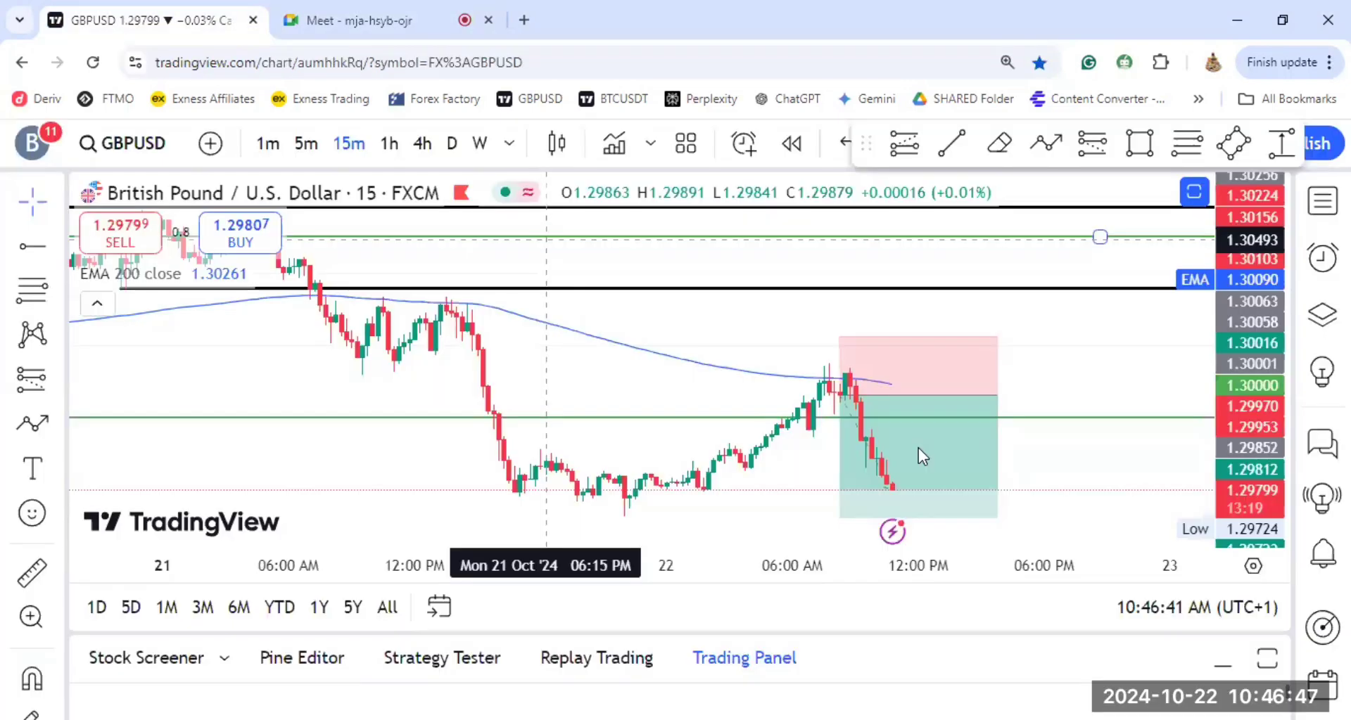
{"action": "left_click", "coordinate": [920, 458]}
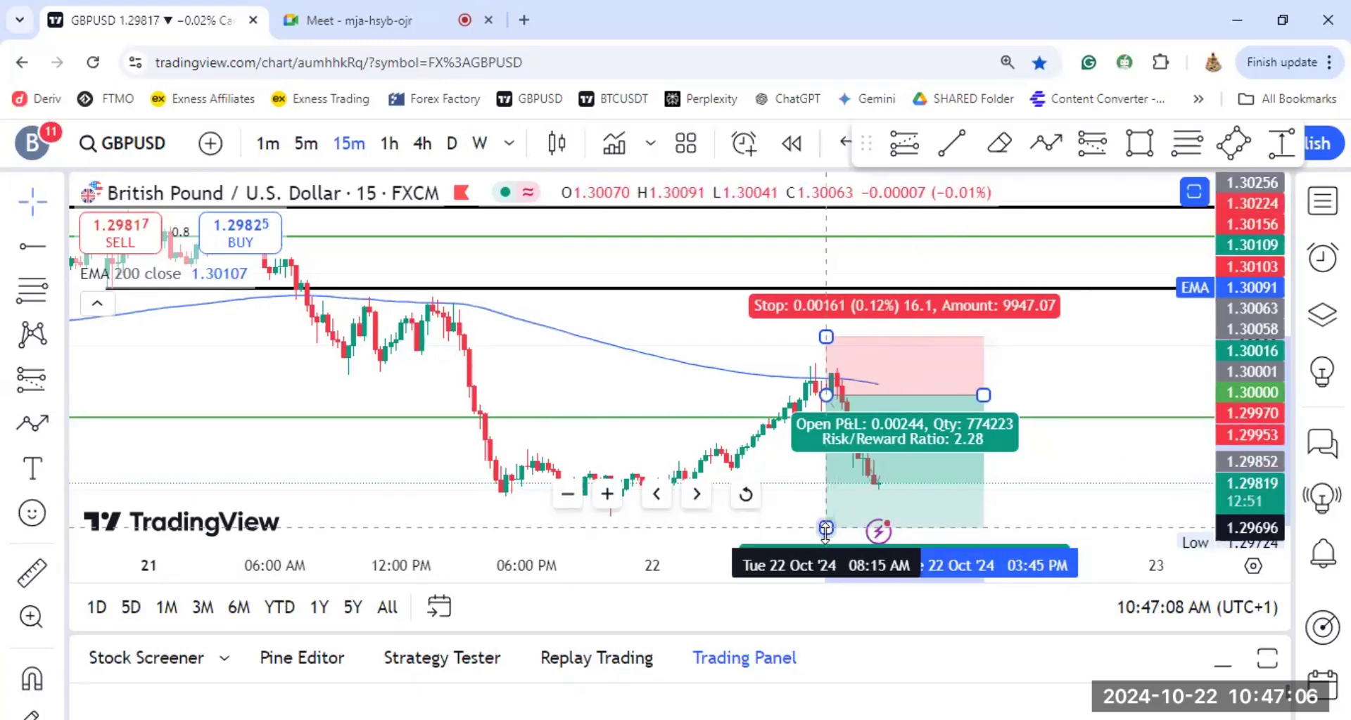
{"action": "left_click_drag", "start_coordinate": [825, 528], "coordinate": [825, 540]}
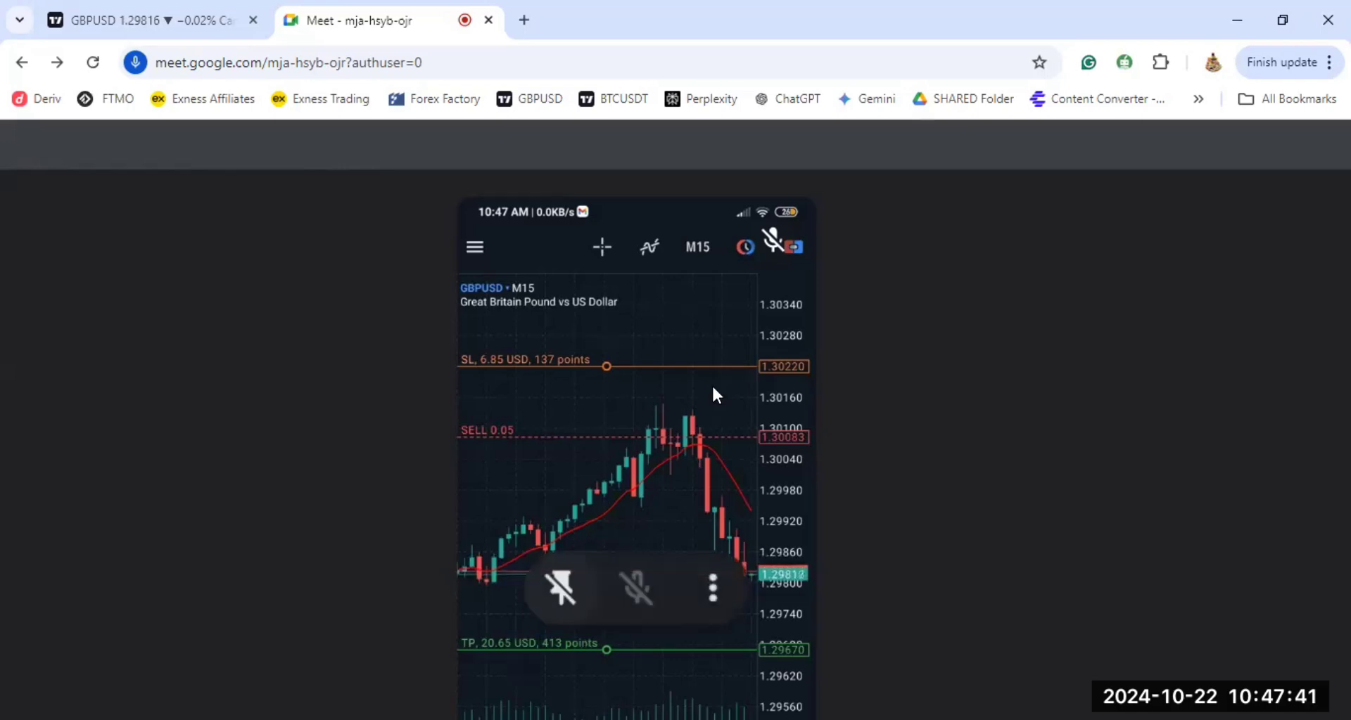
Step: Show the phone's Modify position screen with SL 1.30220 and TP 1.29670
{"action": "scroll", "coordinate": [713, 389], "scroll_direction": "down", "scroll_amount": 5}
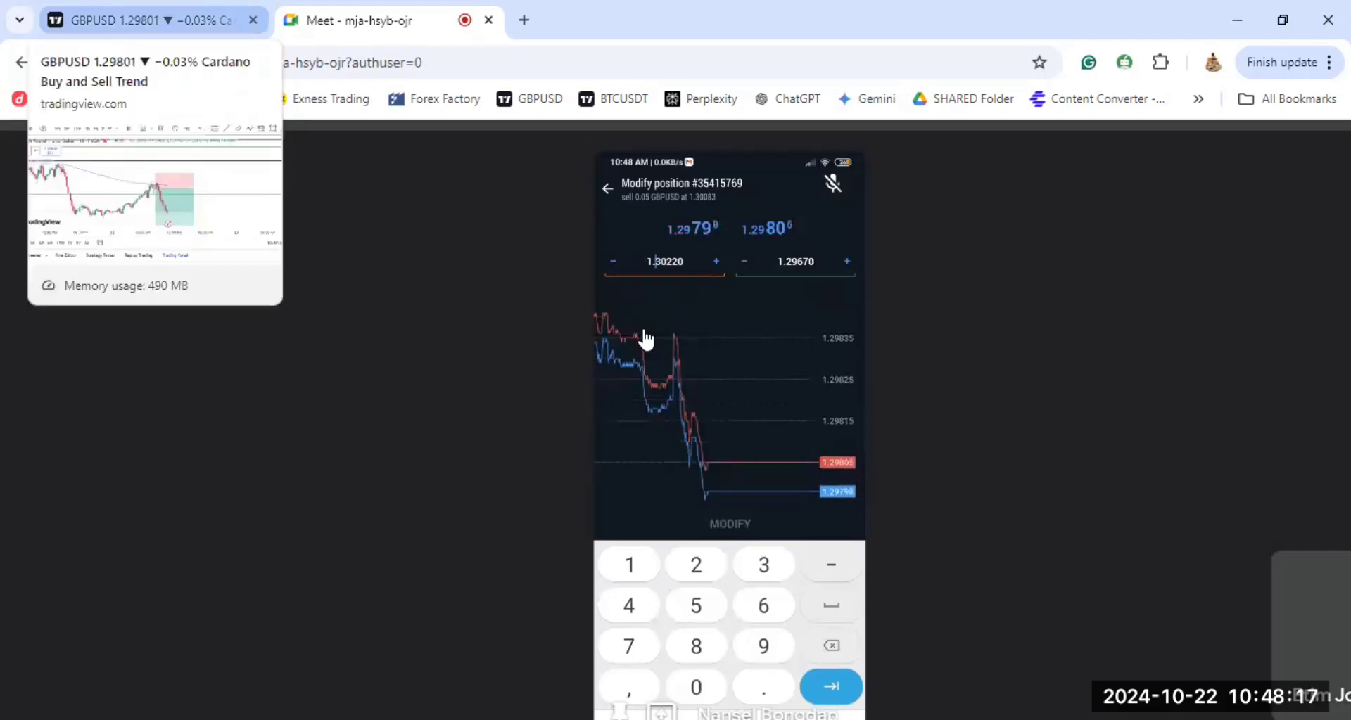
{"action": "key", "text": "ctrl+Tab"}
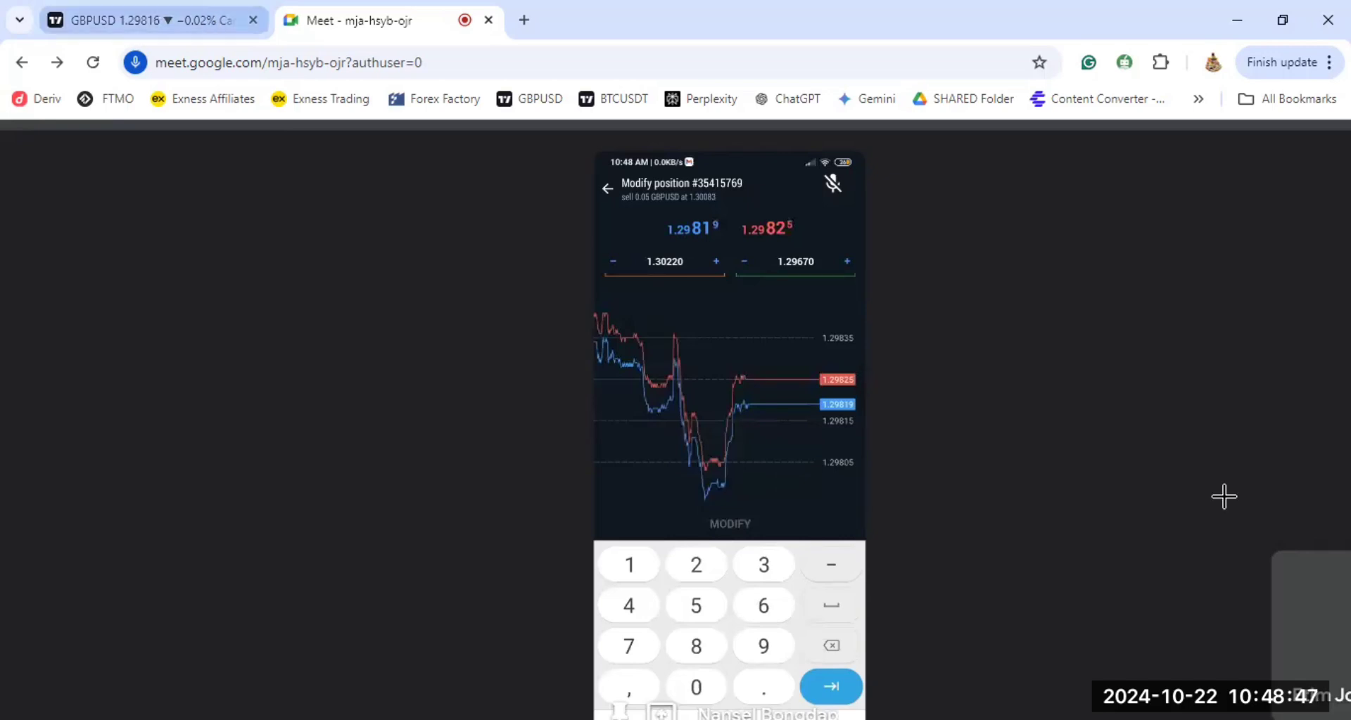
{"action": "key", "text": "ctrl+1"}
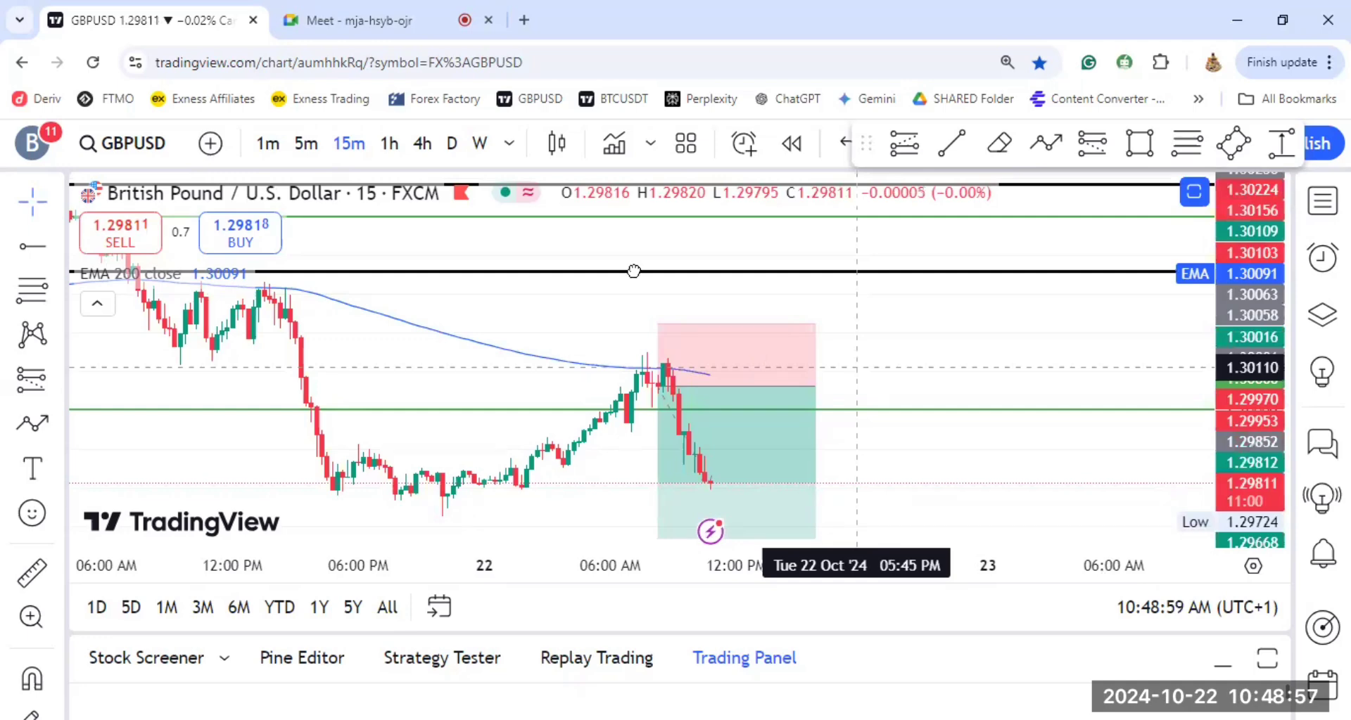
Step: Extend the short position's target down toward the lower green level line
{"action": "left_click_drag", "start_coordinate": [630, 304], "coordinate": [633, 271]}
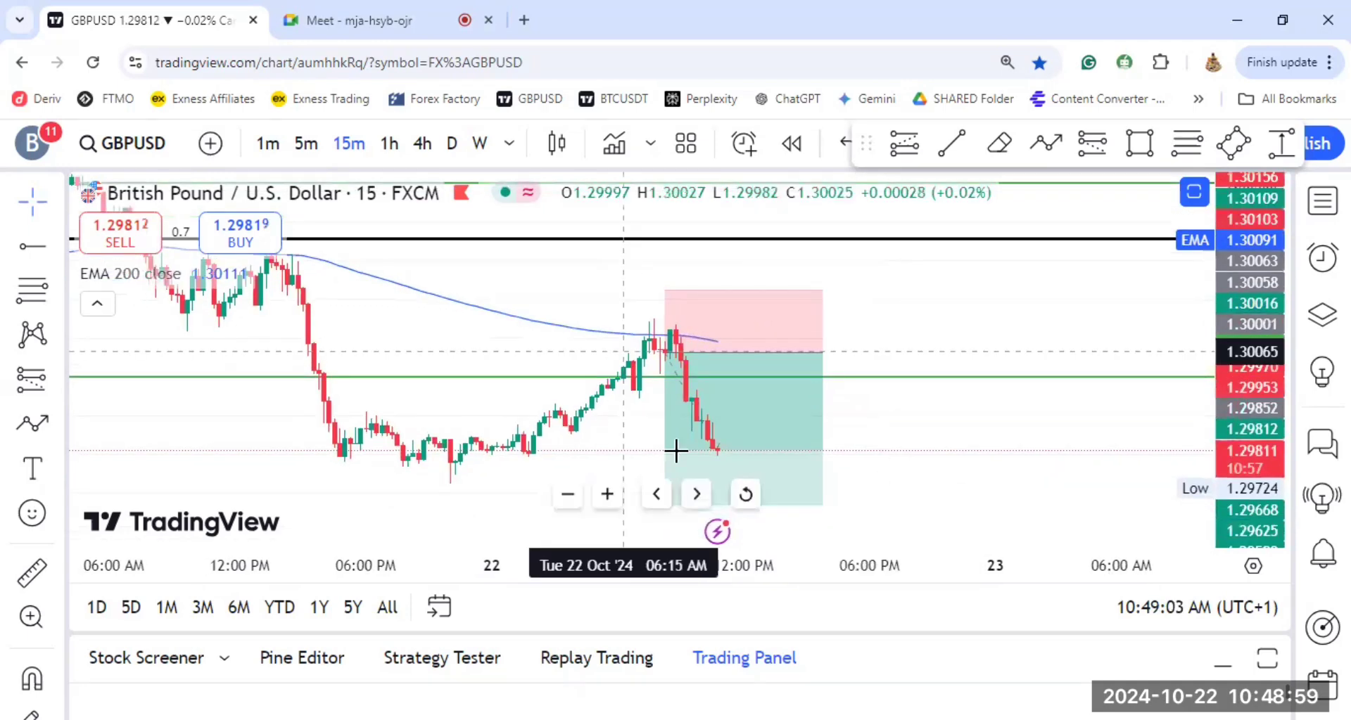
{"action": "left_click_drag", "start_coordinate": [676, 450], "coordinate": [681, 415]}
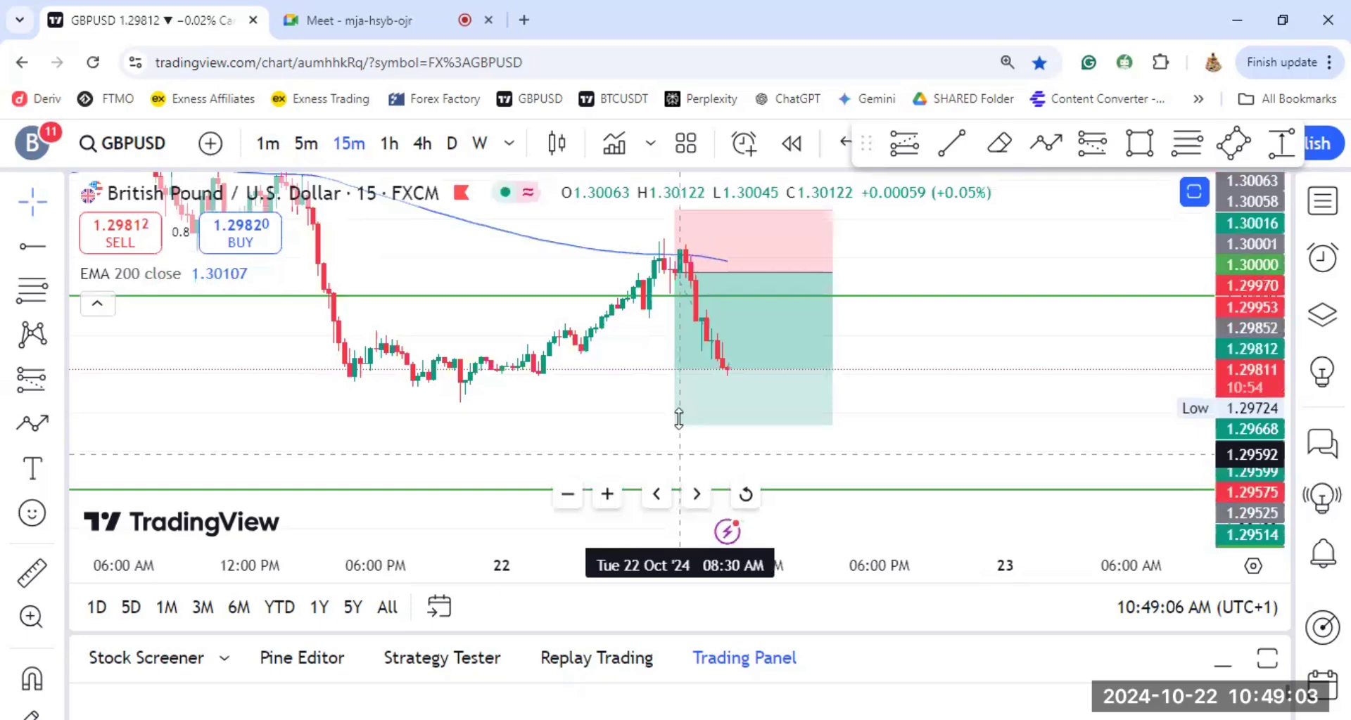
{"action": "left_click", "coordinate": [827, 459]}
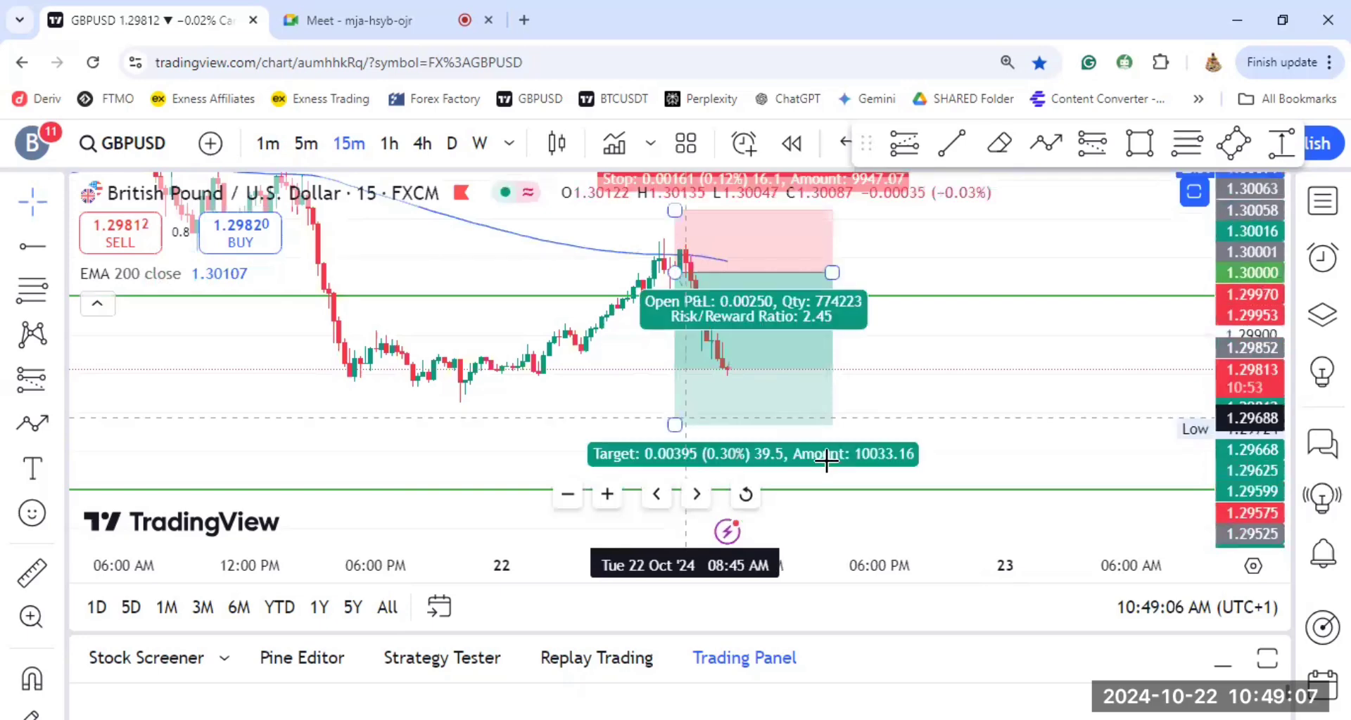
{"action": "left_click_drag", "start_coordinate": [827, 459], "coordinate": [823, 496]}
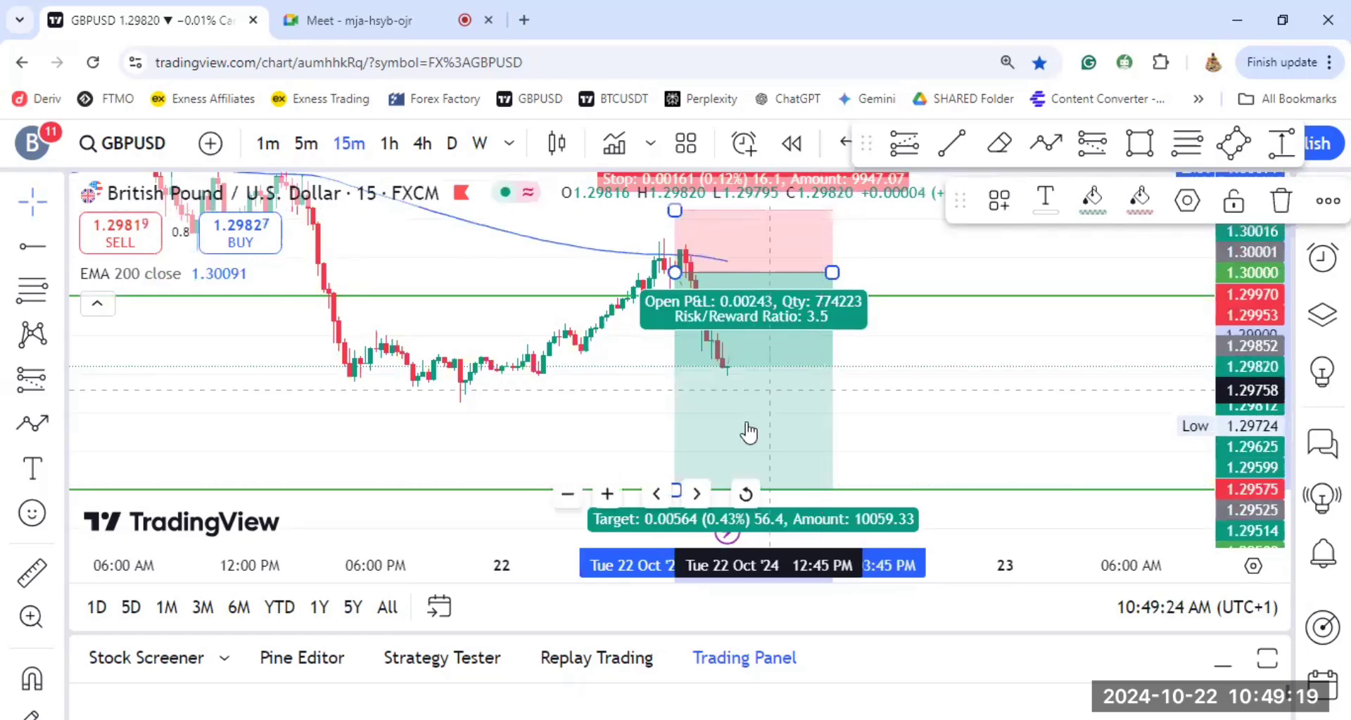
Step: Move the lower green horizontal line to exactly 1.29500
{"action": "left_click", "coordinate": [864, 491]}
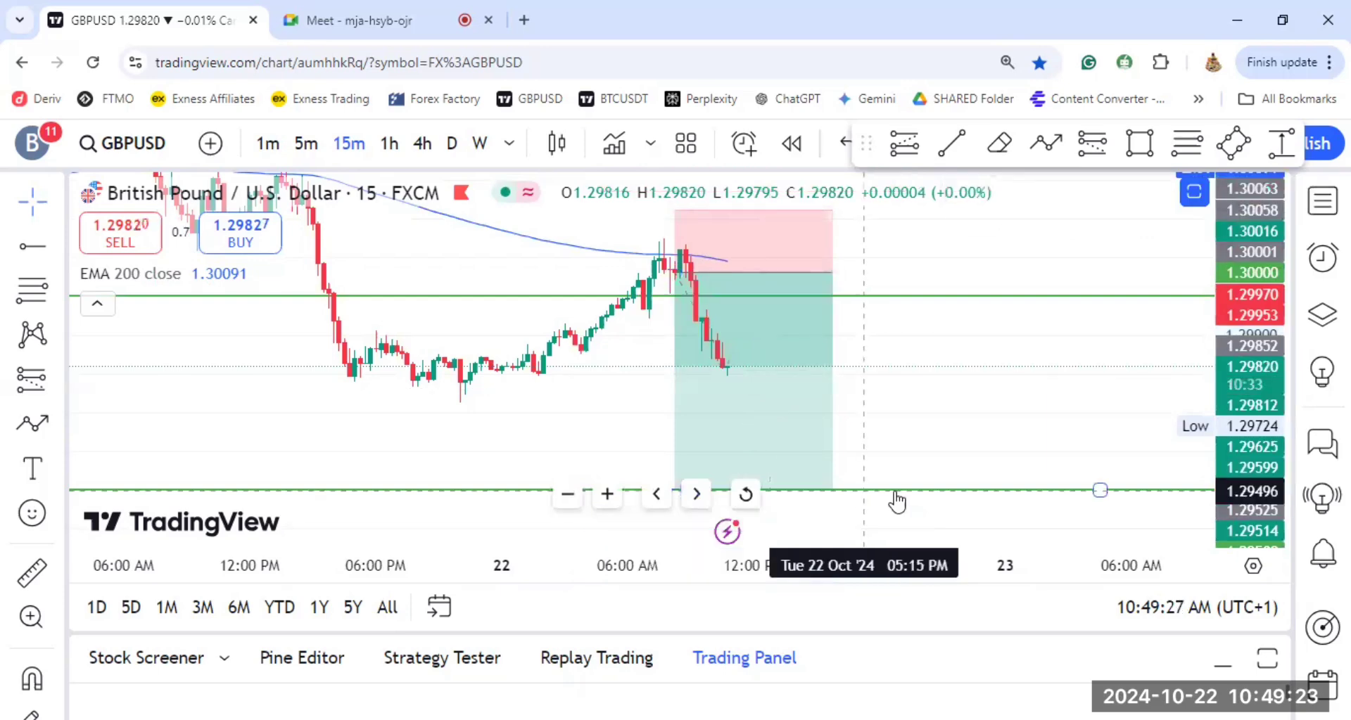
{"action": "left_click", "coordinate": [1251, 488]}
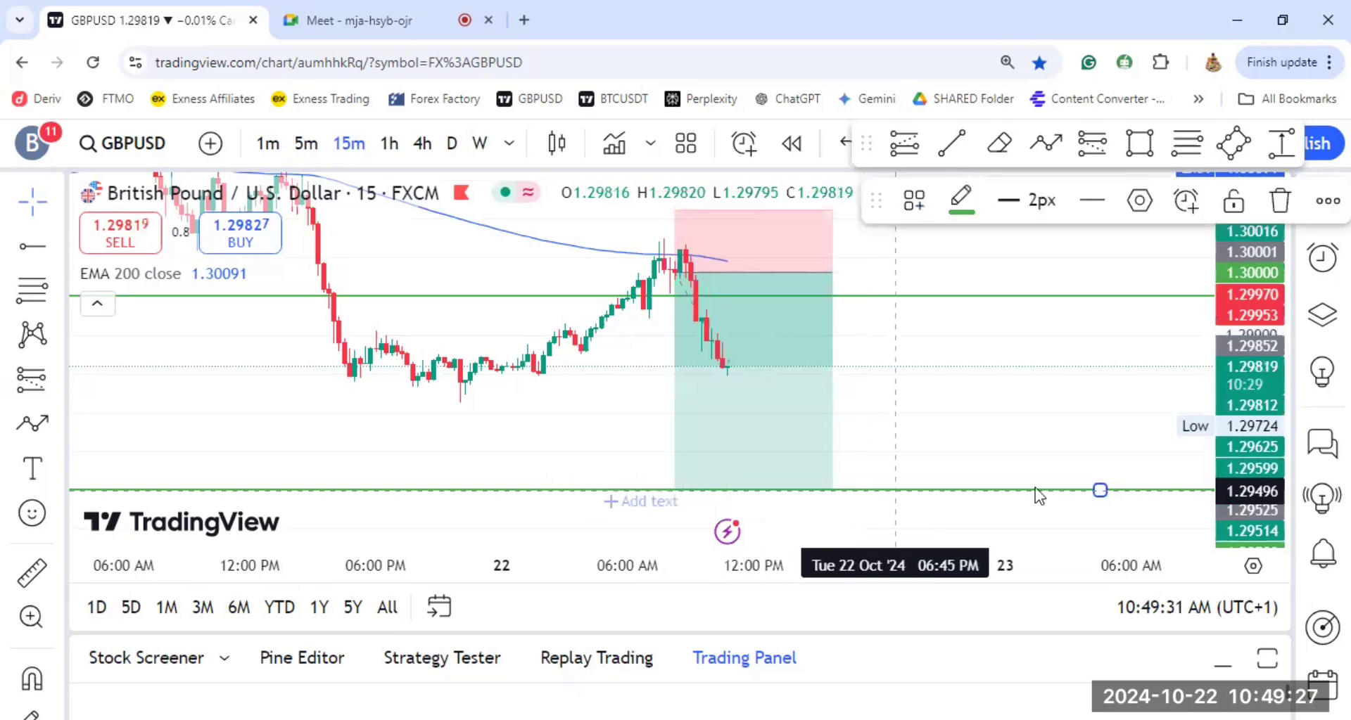
{"action": "left_click_drag", "start_coordinate": [1037, 492], "coordinate": [721, 478]}
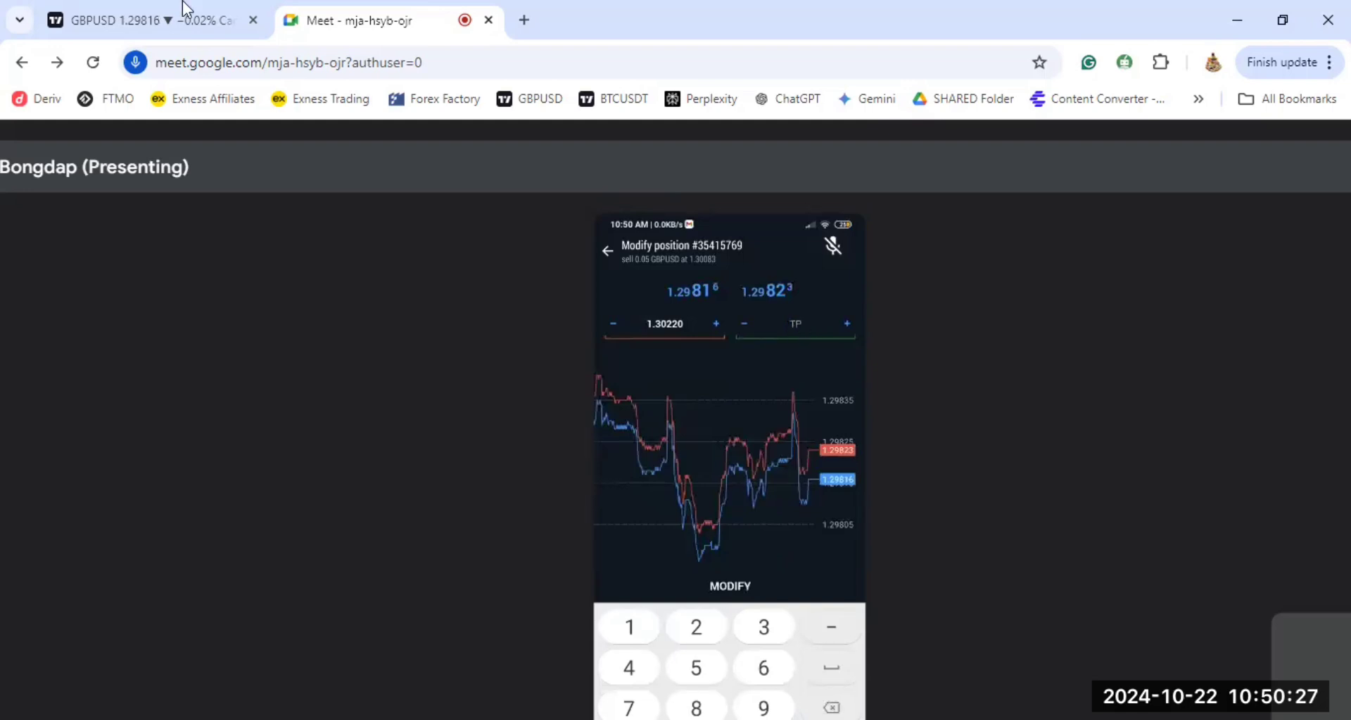
{"action": "key", "text": "ctrl+Tab"}
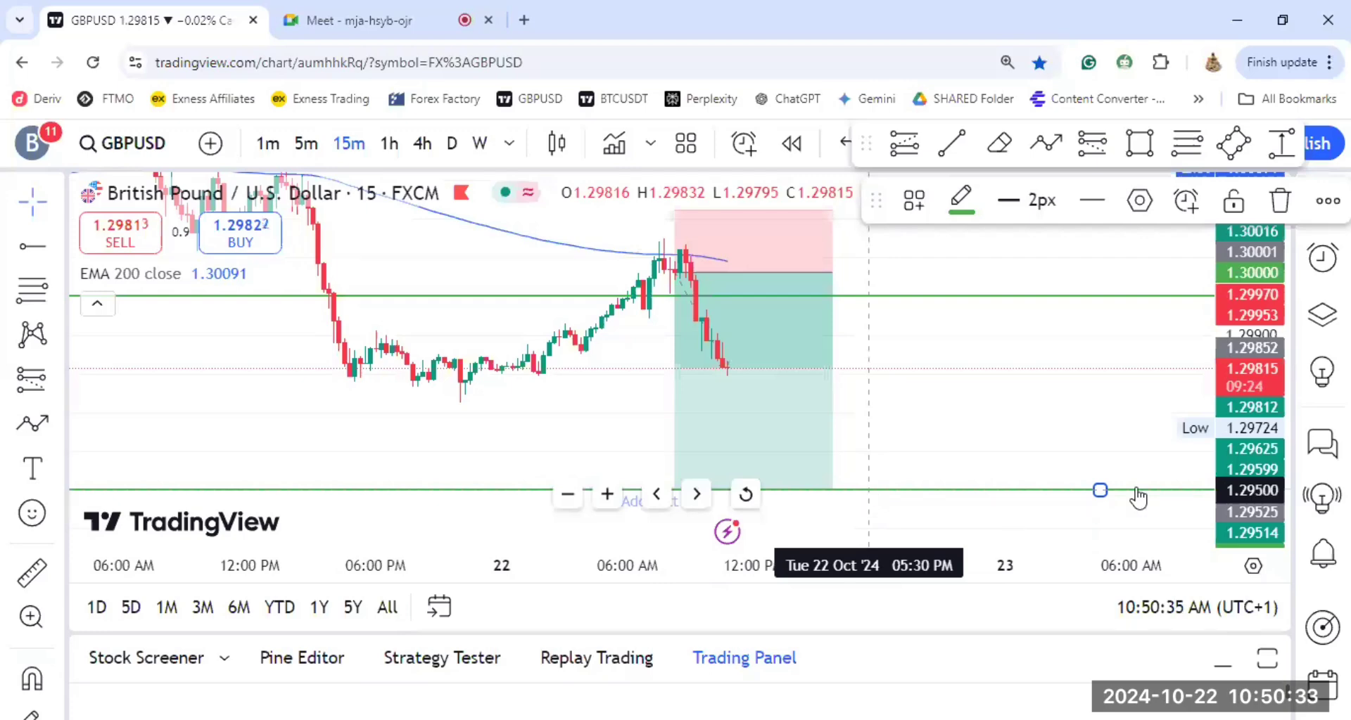
{"action": "mouse_move", "coordinate": [1137, 489]}
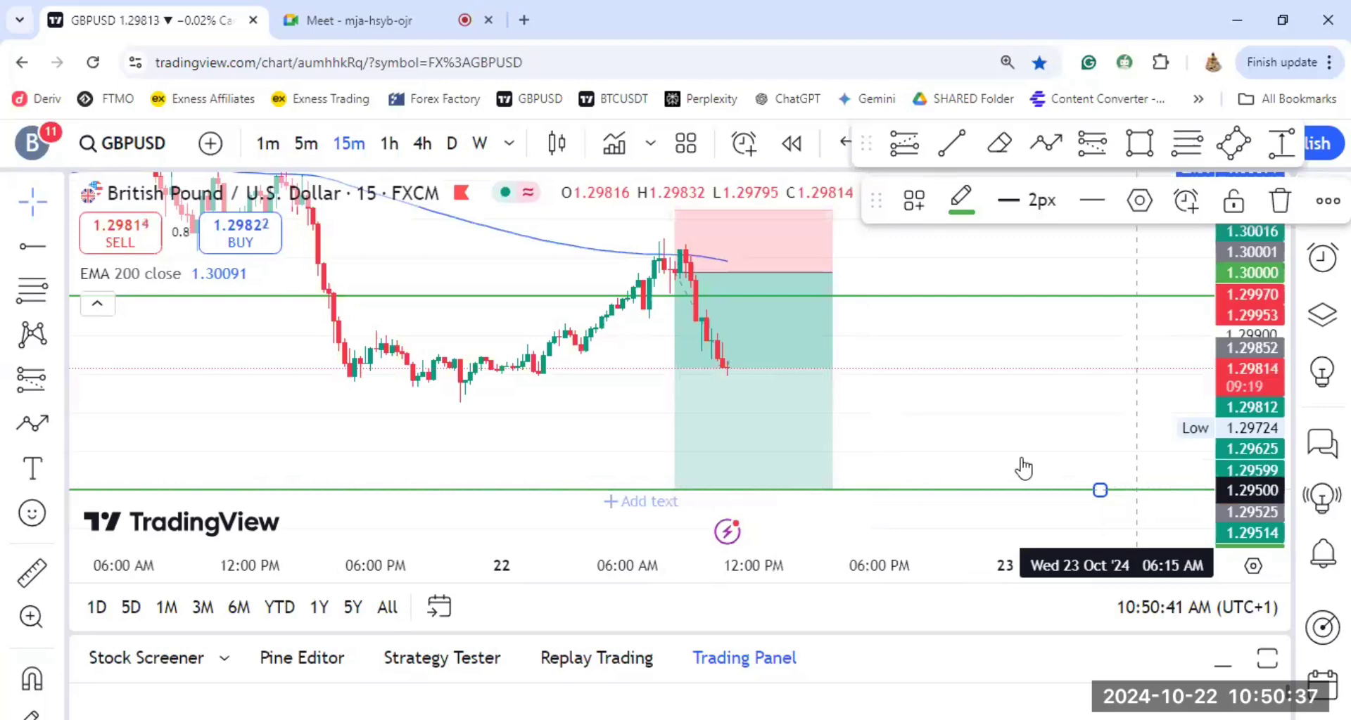
Step: Switch to the Google Meet tab to view the phone's GBPUSD sell modify screen
{"action": "left_click", "coordinate": [411, 10]}
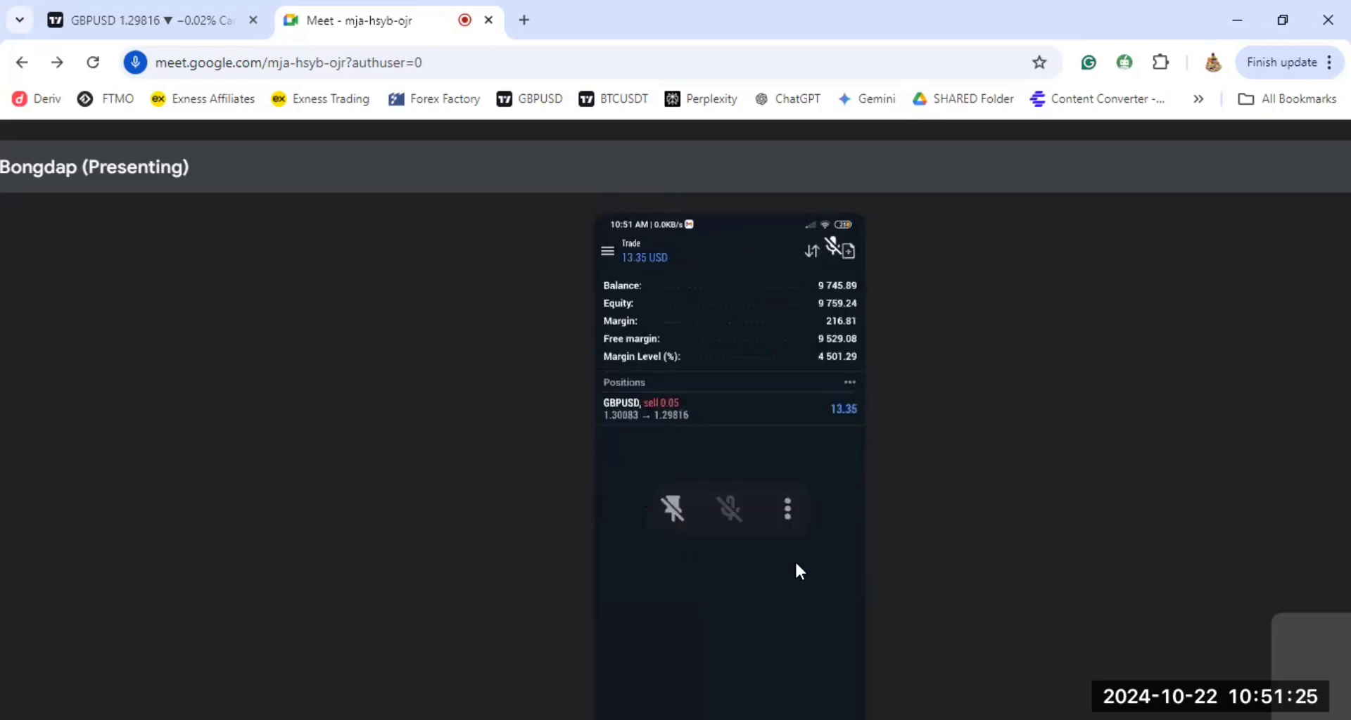
{"action": "mouse_move", "coordinate": [729, 380]}
{"action": "mouse_move", "coordinate": [729, 422]}
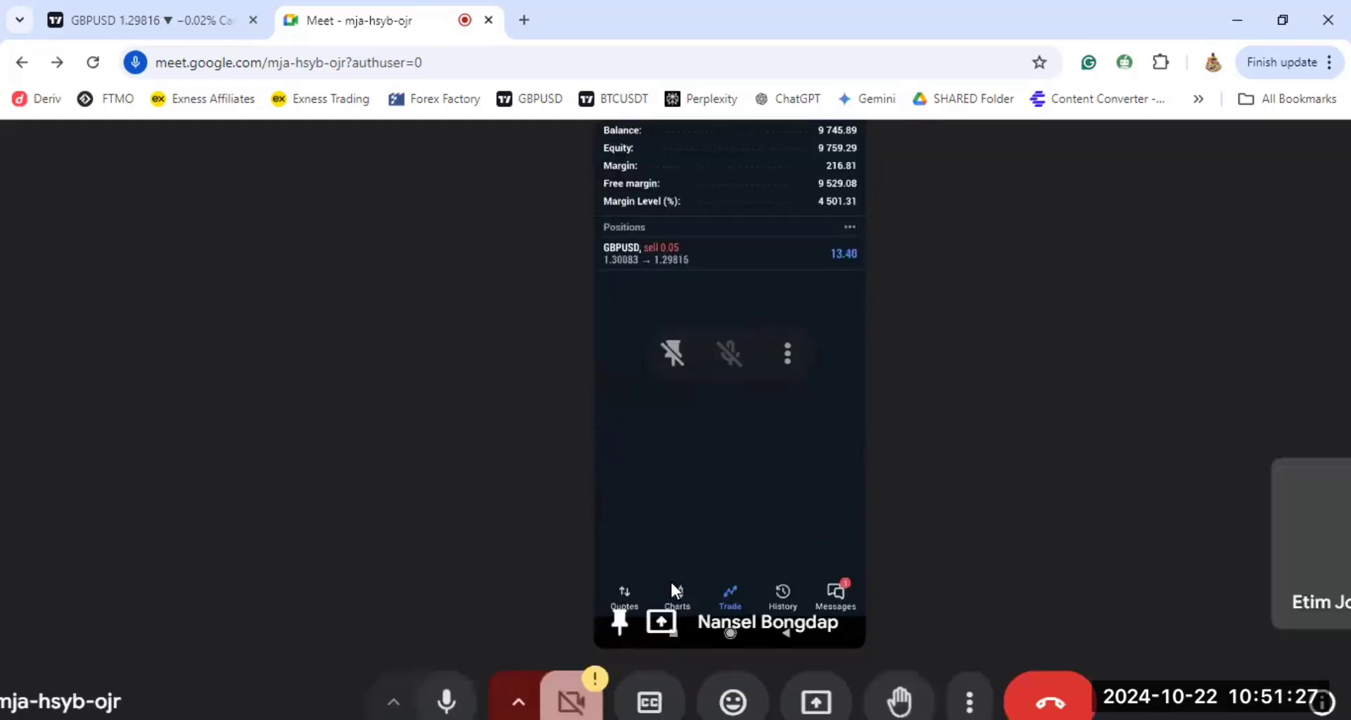
Step: Show the phone's GBPUSD M15 chart with SL/TP lines, then stretch TradingView's price scale
{"action": "left_click", "coordinate": [678, 582]}
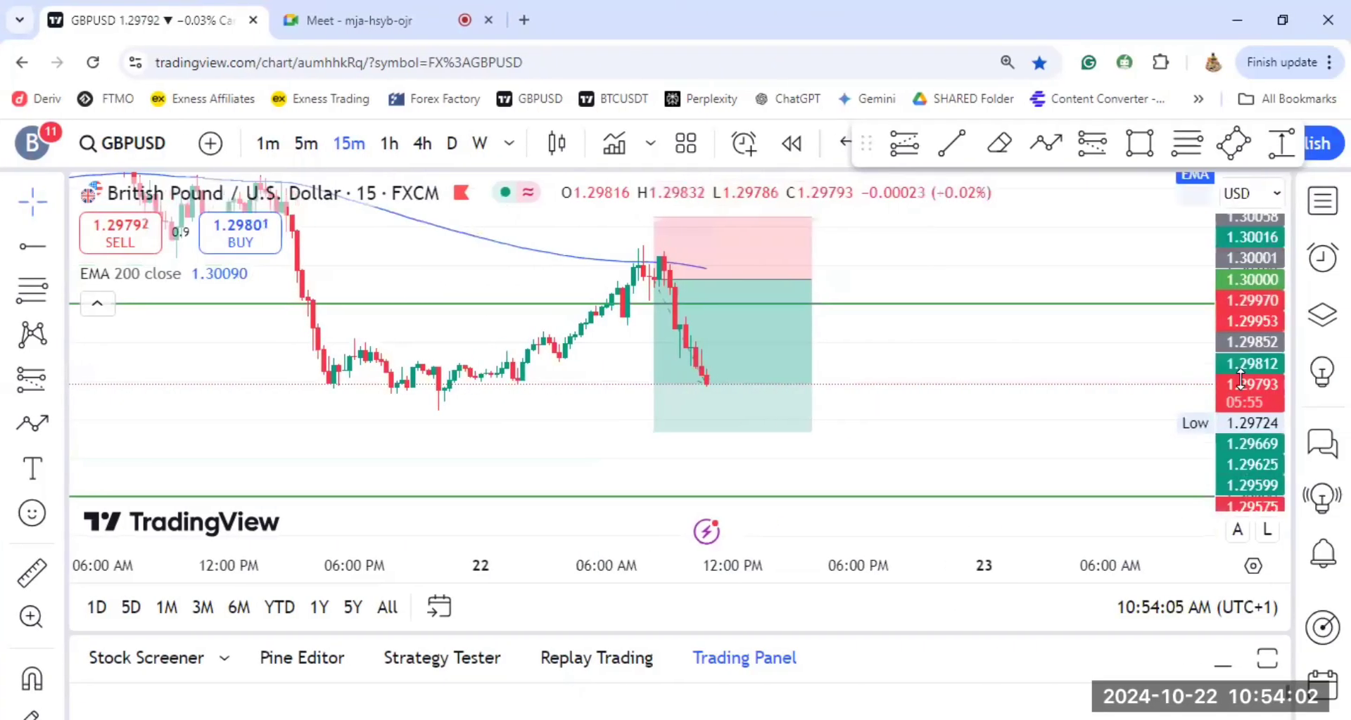
{"action": "left_click_drag", "start_coordinate": [1240, 380], "coordinate": [1240, 370]}
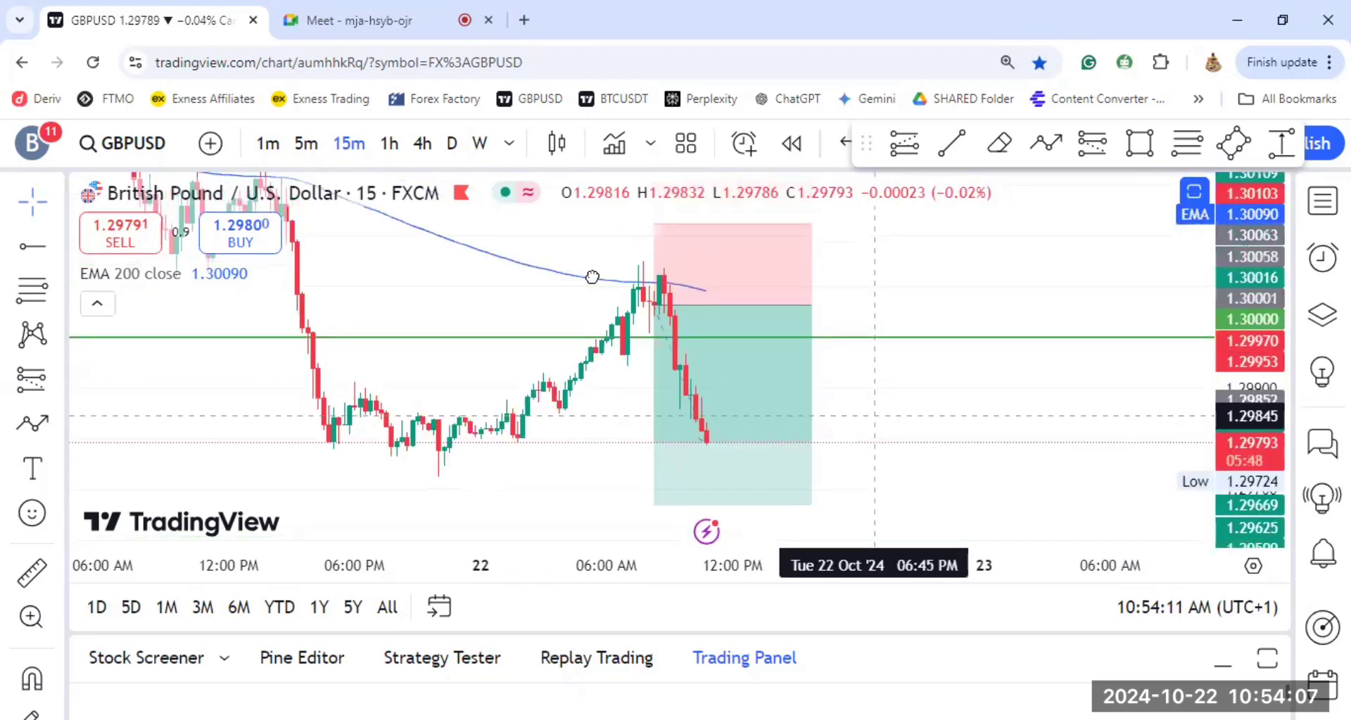
Step: Pan the TradingView chart toward higher prices, then return to the phone's modify screen
{"action": "left_click_drag", "start_coordinate": [592, 277], "coordinate": [630, 288]}
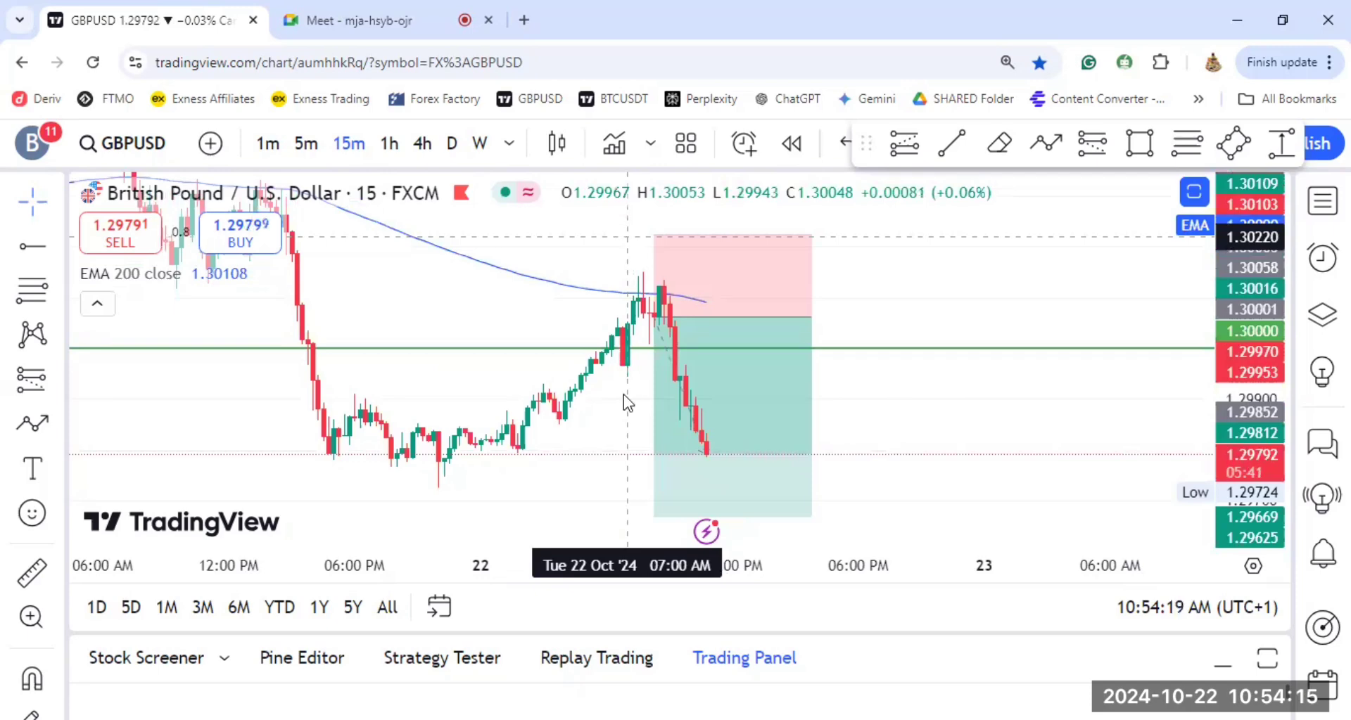
{"action": "key", "text": "ctrl+Tab"}
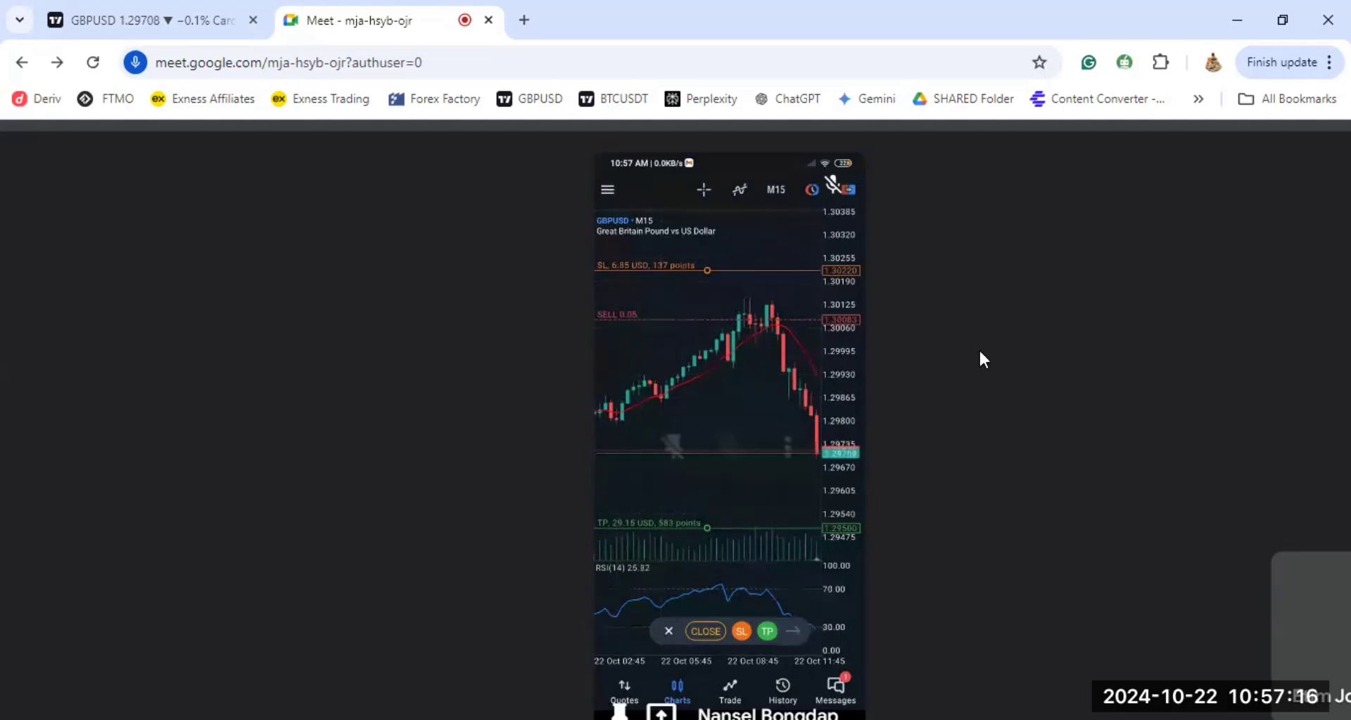
{"action": "mouse_move", "coordinate": [731, 454]}
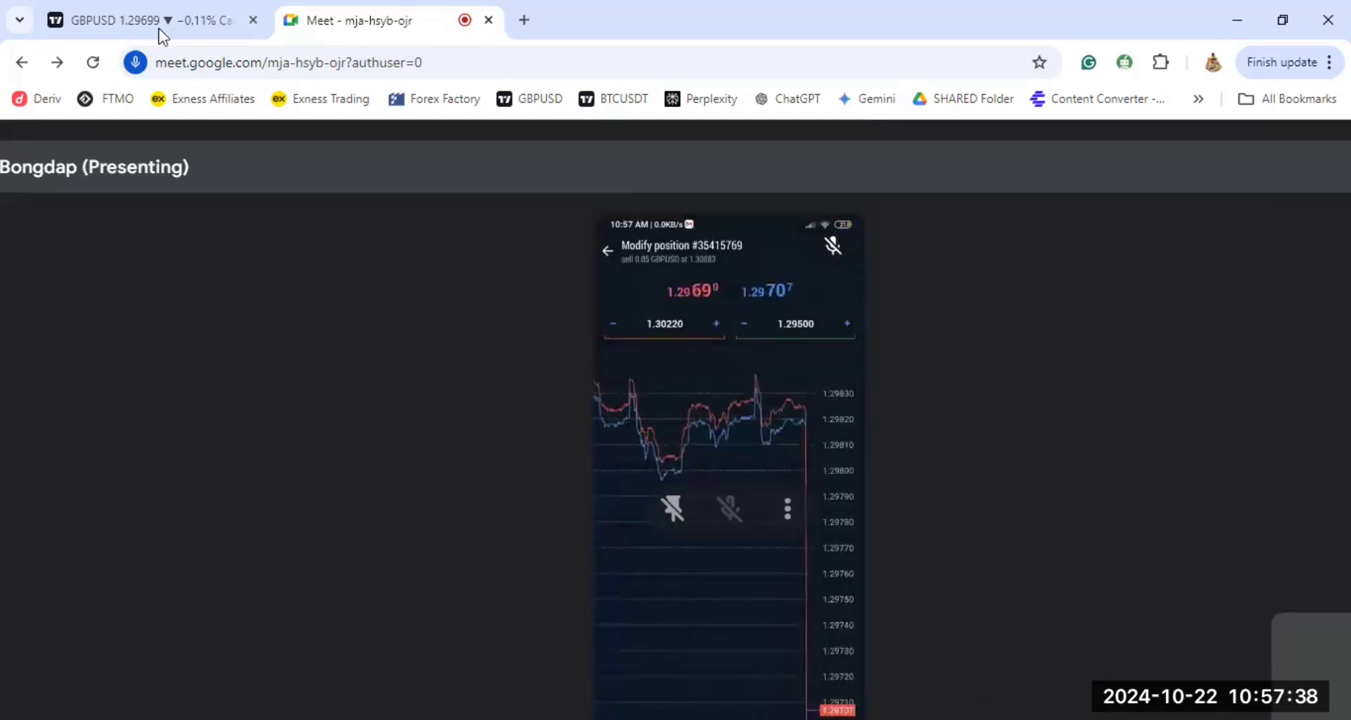
Step: Switch from the phone's modify screen back to TradingView's GBPUSD chart
{"action": "key", "text": "ctrl+1"}
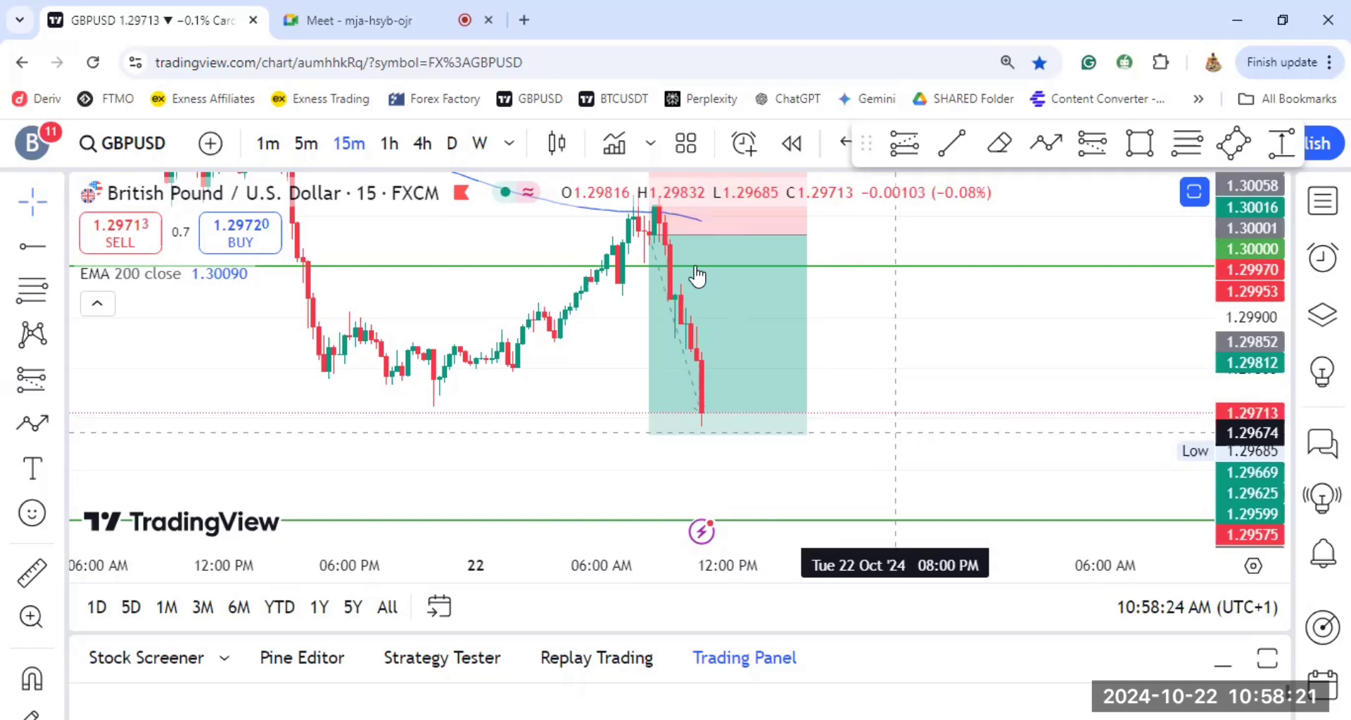
Step: Check the short position's 2.45 risk/reward figures and select the upper green level line
{"action": "left_click", "coordinate": [696, 275]}
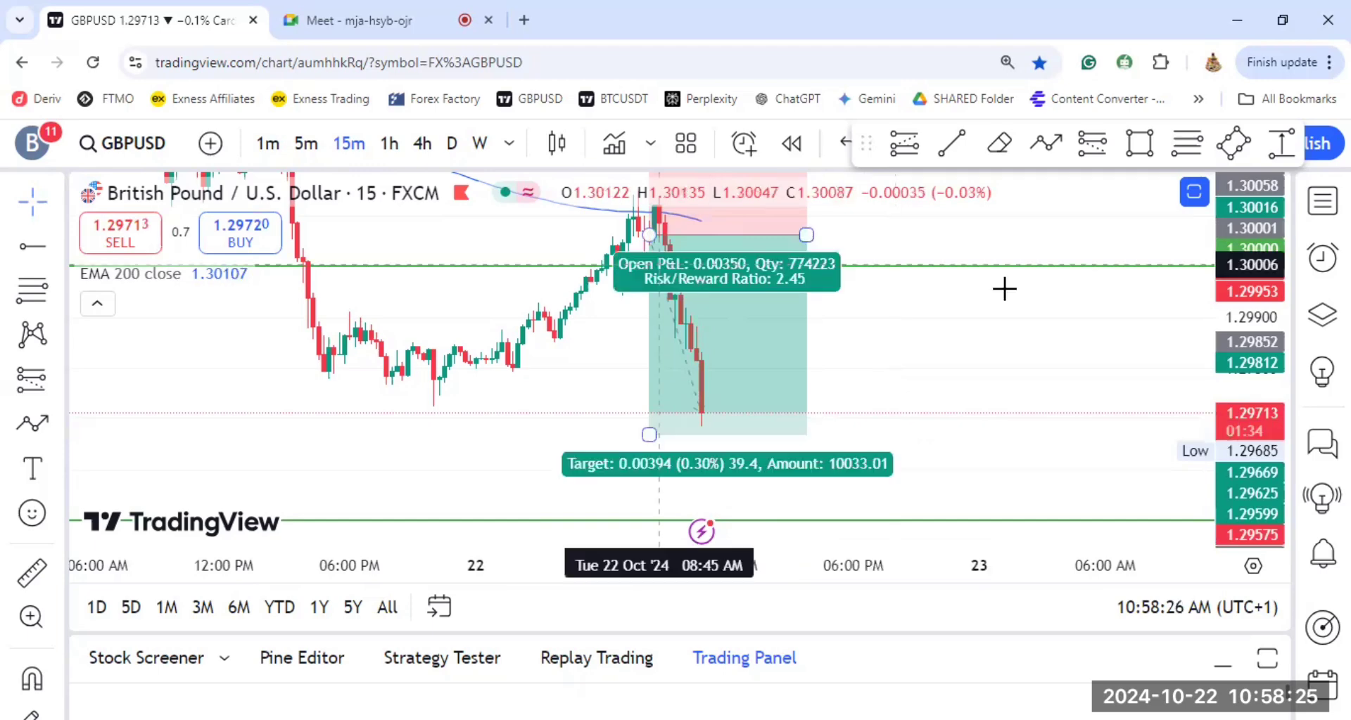
{"action": "left_click", "coordinate": [1005, 288]}
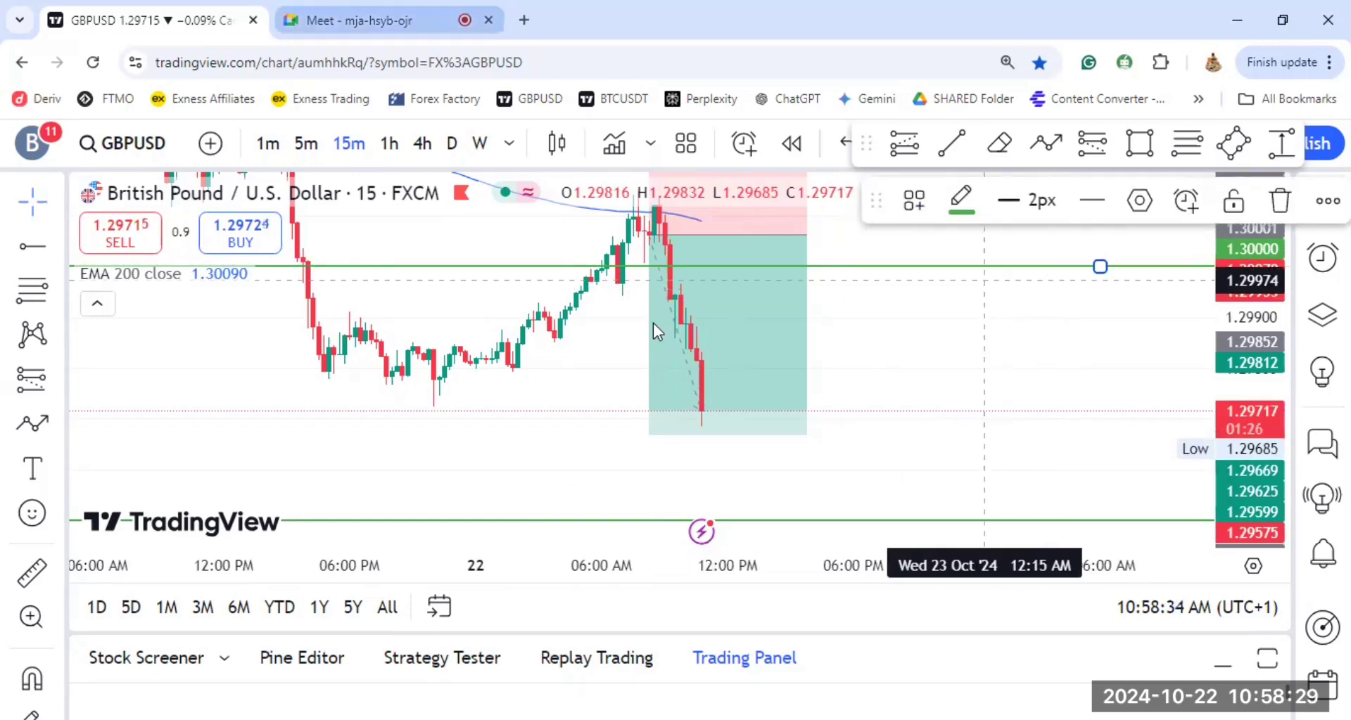
Step: Return to the meeting view of the phone's GBPUSD sell modify screen (stop 1.30220, target 1.29500)
{"action": "key", "text": "ctrl+Tab"}
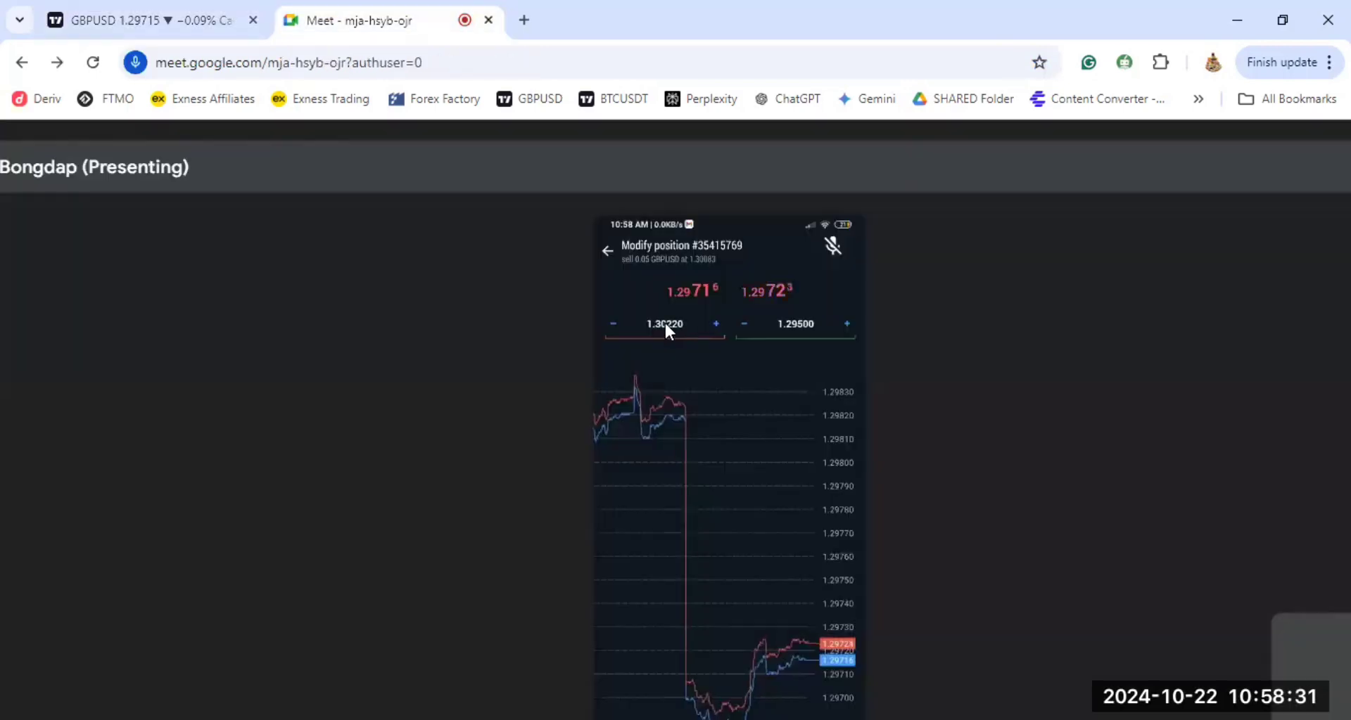